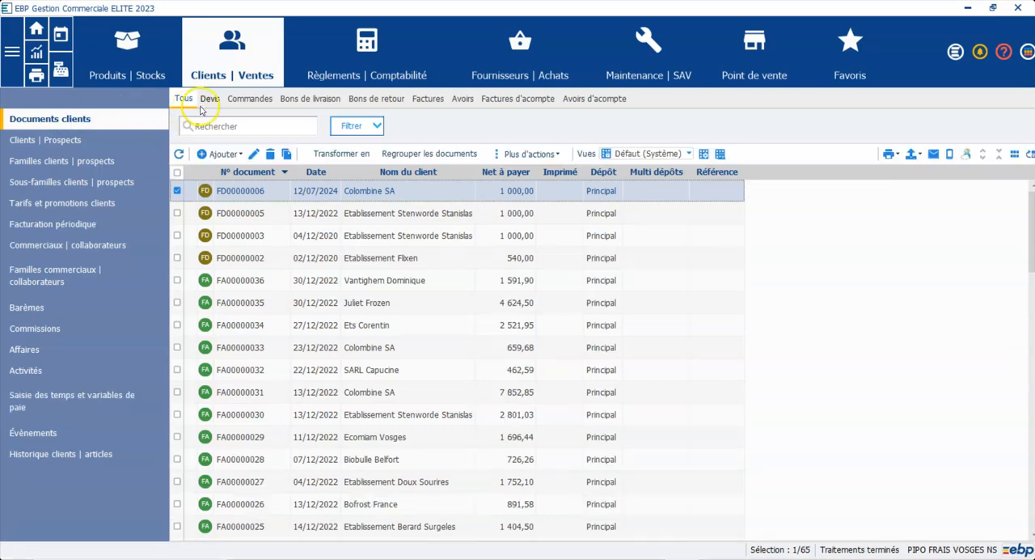
# Review the options for transforming the Apolinia Ice Cream Firma quote, and close them without launching the transformation
pyautogui.click(210, 101)
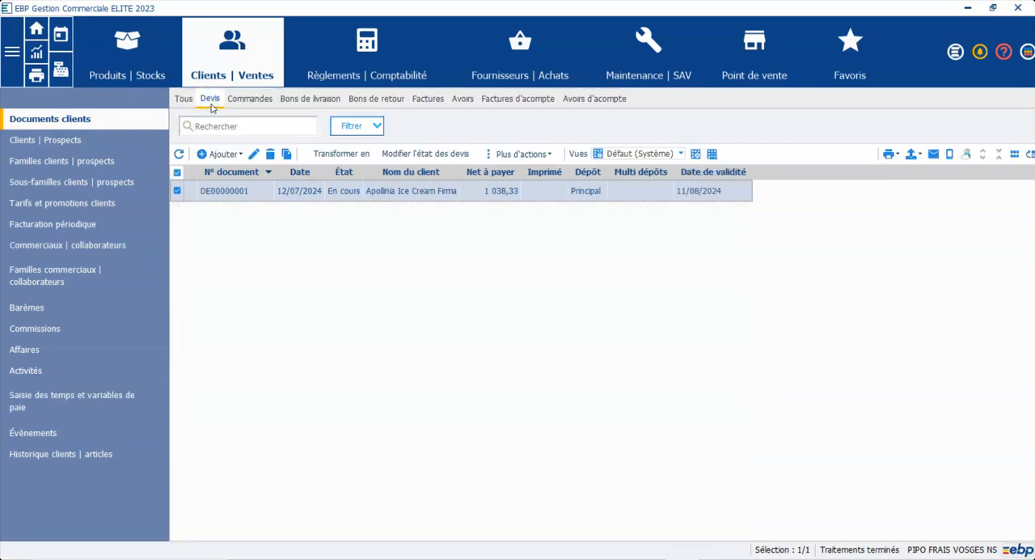
pyautogui.click(270, 193)
pyautogui.click(332, 158)
pyautogui.click(403, 155)
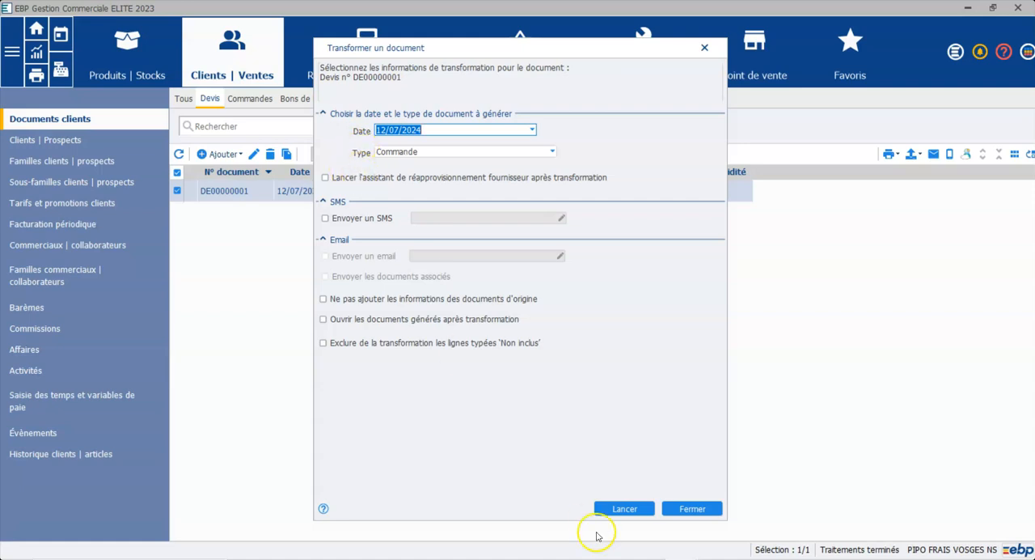
pyautogui.click(680, 507)
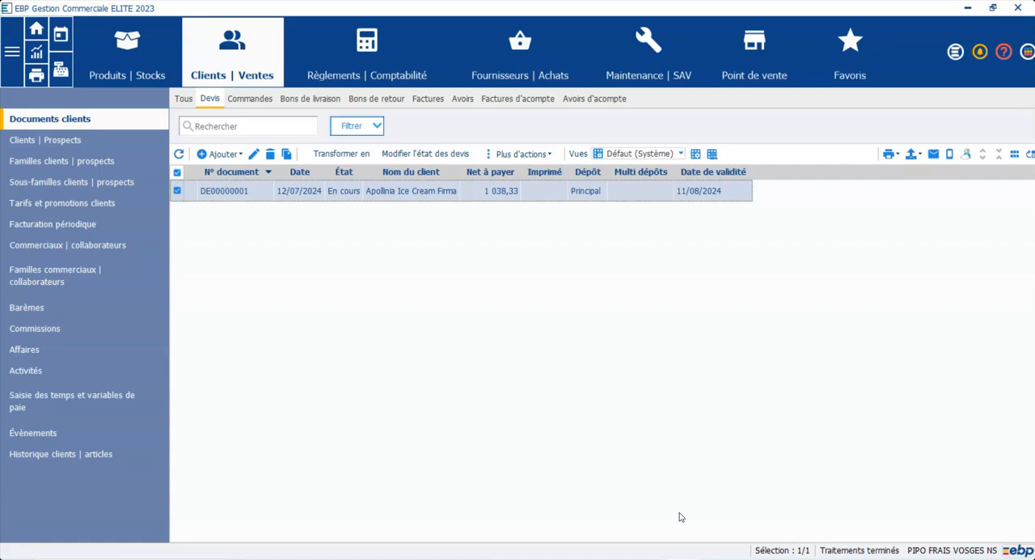
# Review the sales document types that can be created from the Apolinia Ice Cream Firma client record, and cancel the choice
pyautogui.click(19, 142)
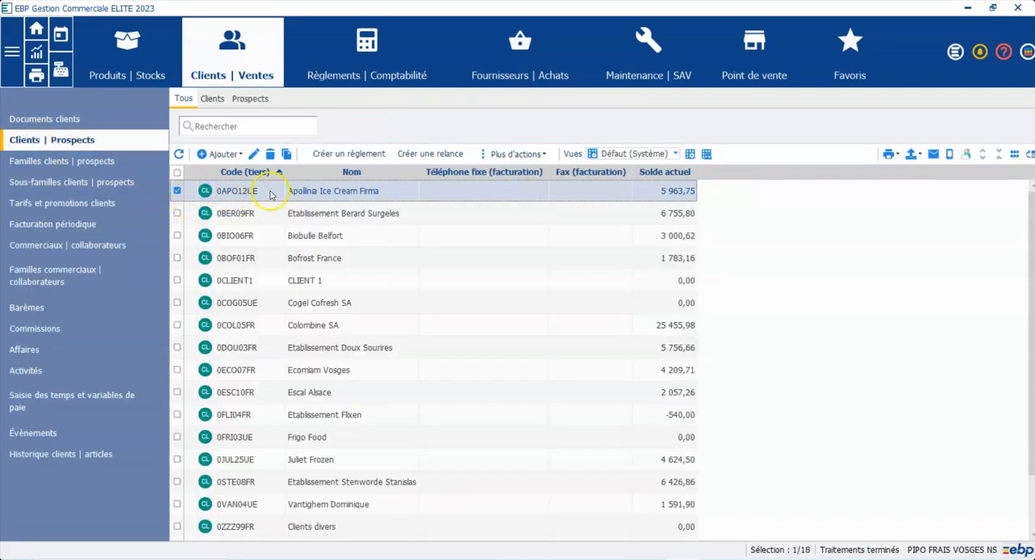
pyautogui.rightClick(290, 189)
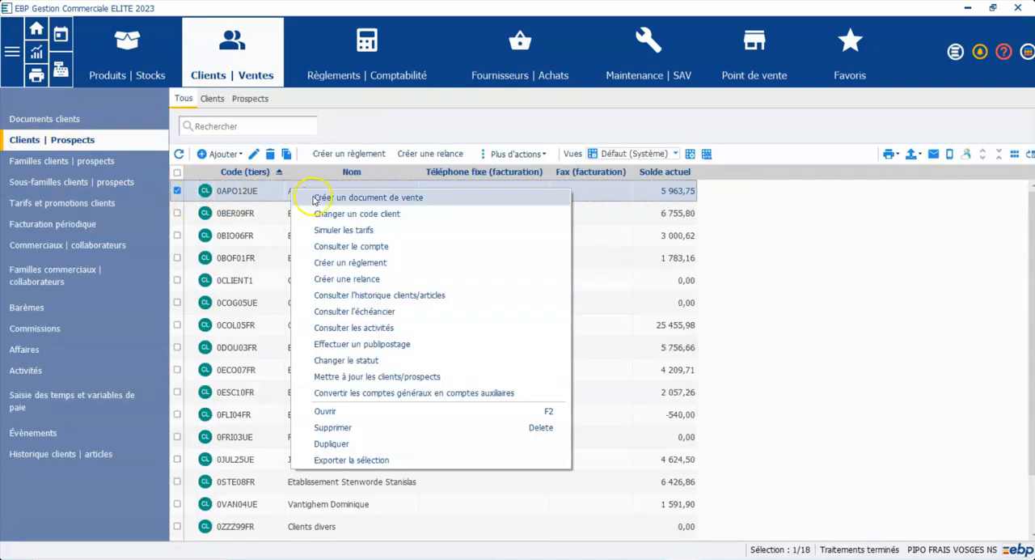
pyautogui.click(318, 198)
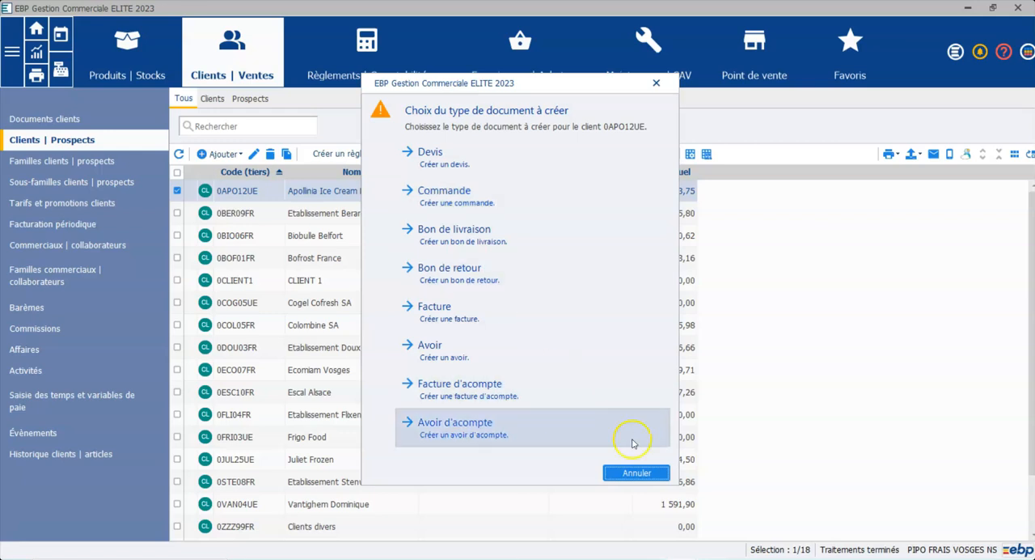
pyautogui.click(635, 473)
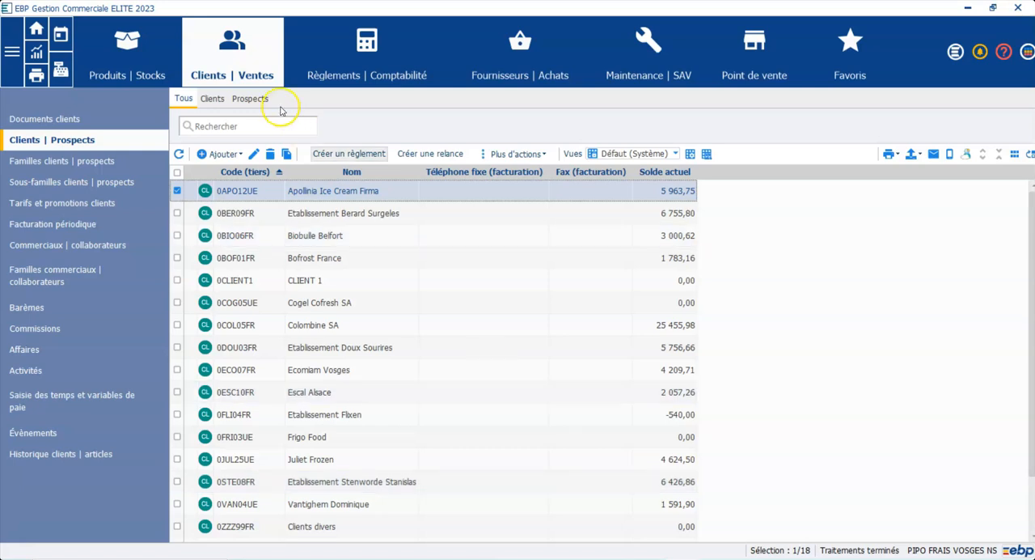
# Transform the Apolinia Ice Cream Firma quote into a Commande dated 12/07/2024, with generated documents opened after transformation
pyautogui.click(70, 119)
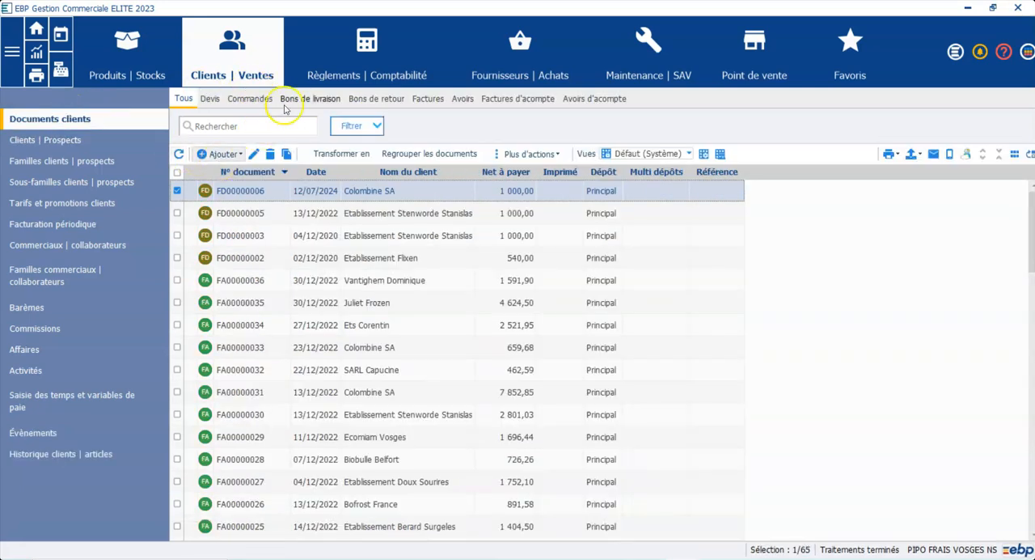
pyautogui.click(213, 100)
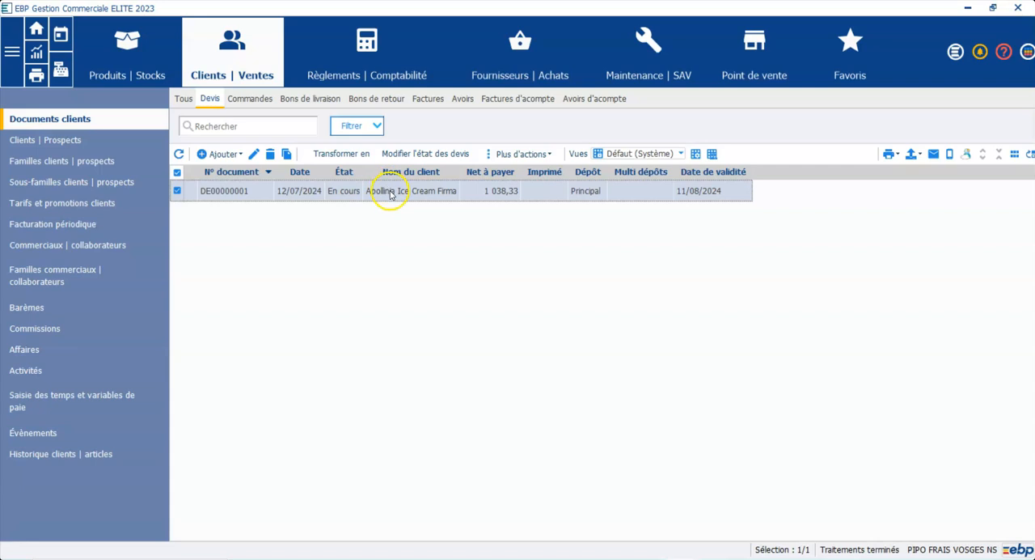
pyautogui.rightClick(391, 193)
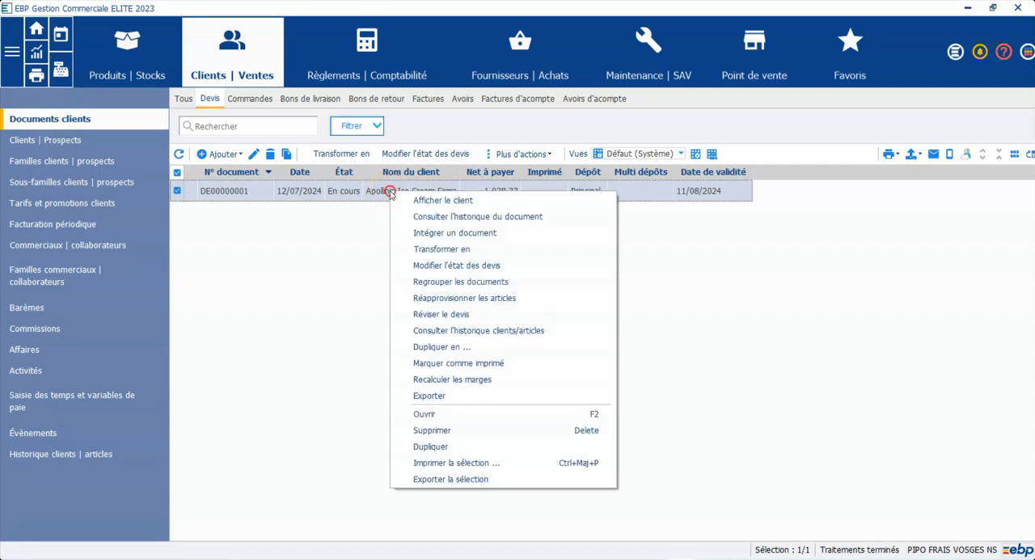
pyautogui.click(416, 250)
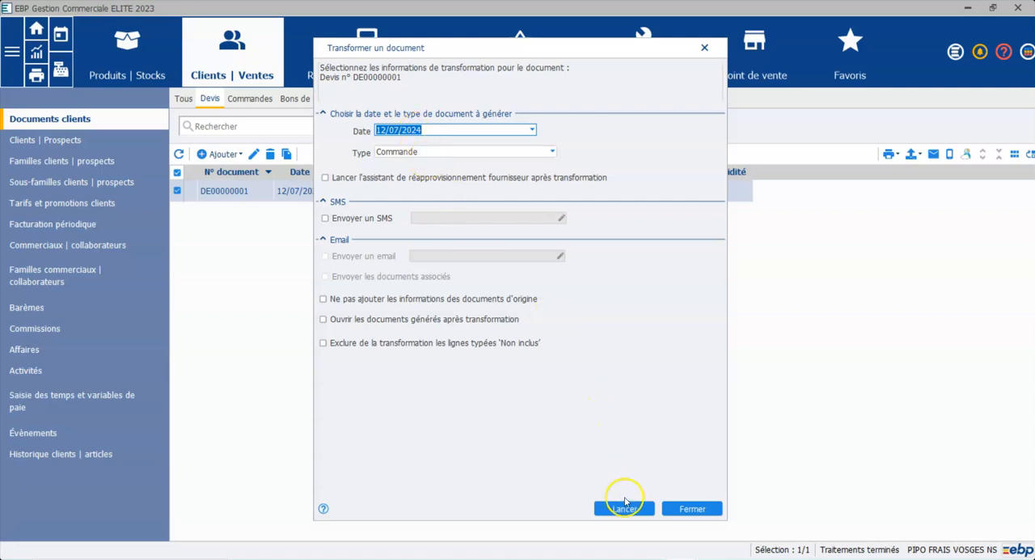
pyautogui.click(323, 320)
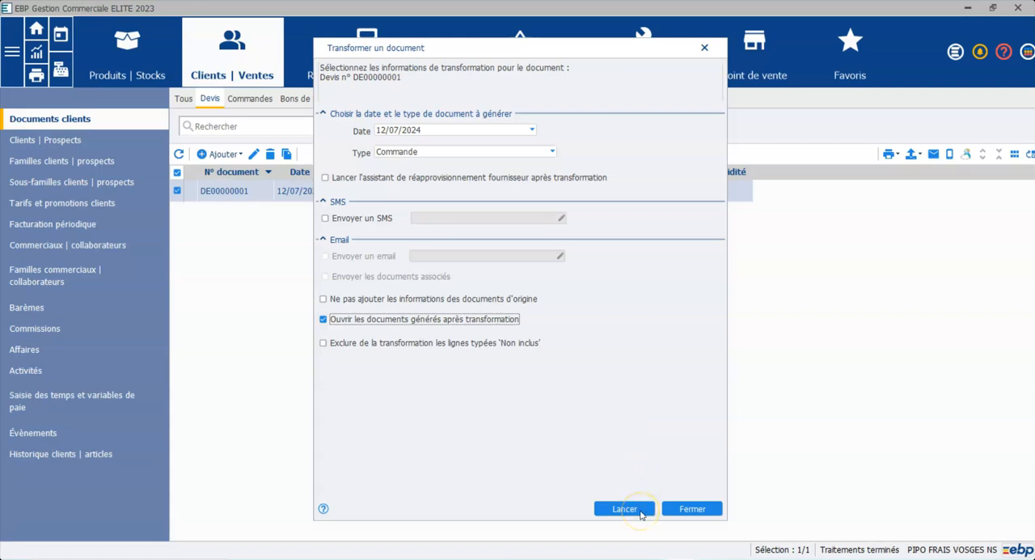
pyautogui.click(624, 508)
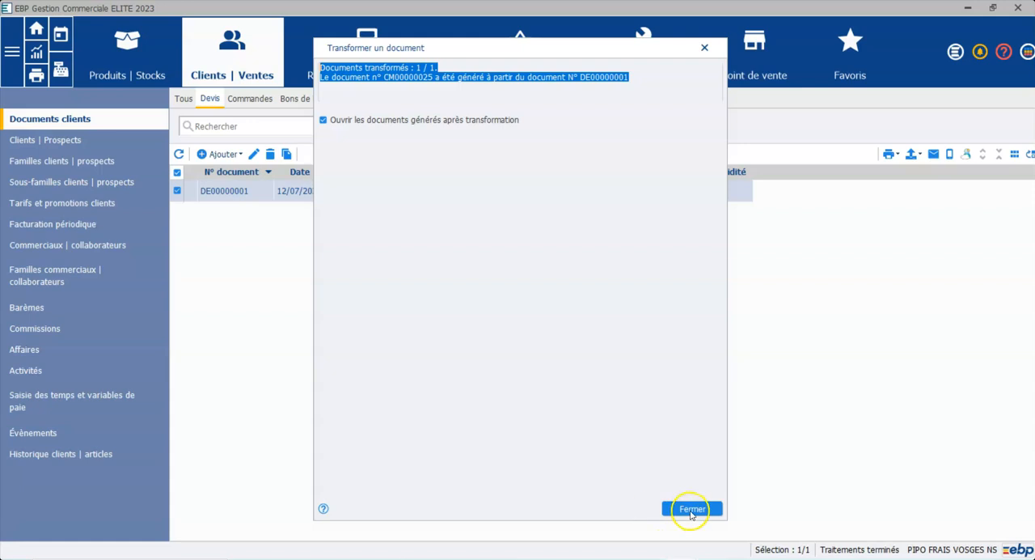
pyautogui.click(691, 510)
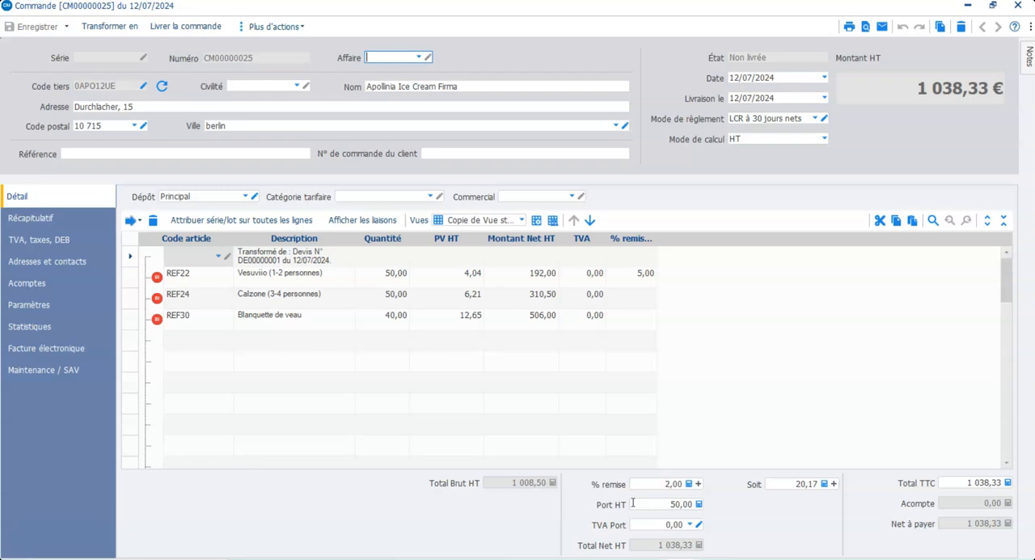
# Add a deposit invoice (facture d'acompte) to the order with a Montant TTC of 200,00
pyautogui.click(26, 289)
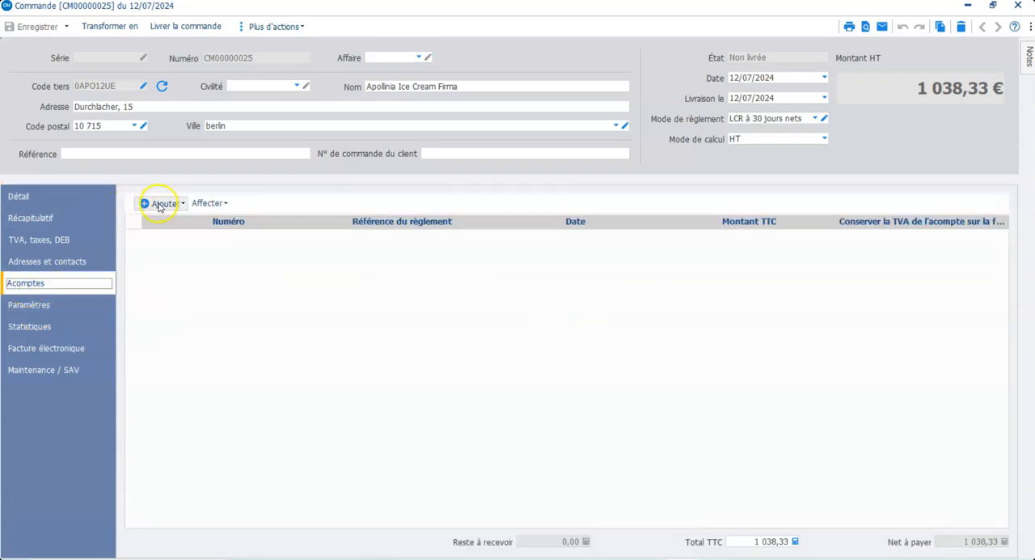
pyautogui.click(159, 207)
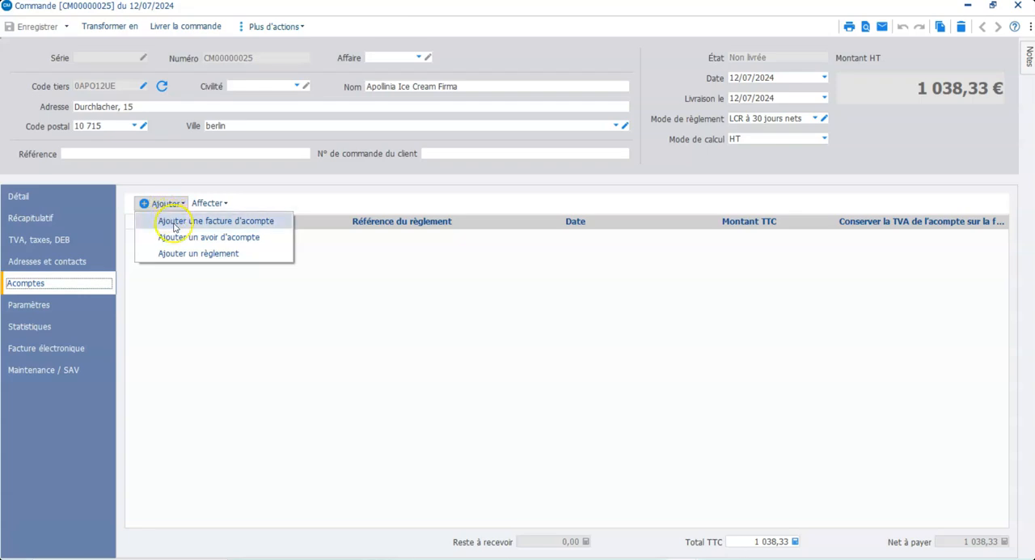
pyautogui.click(174, 228)
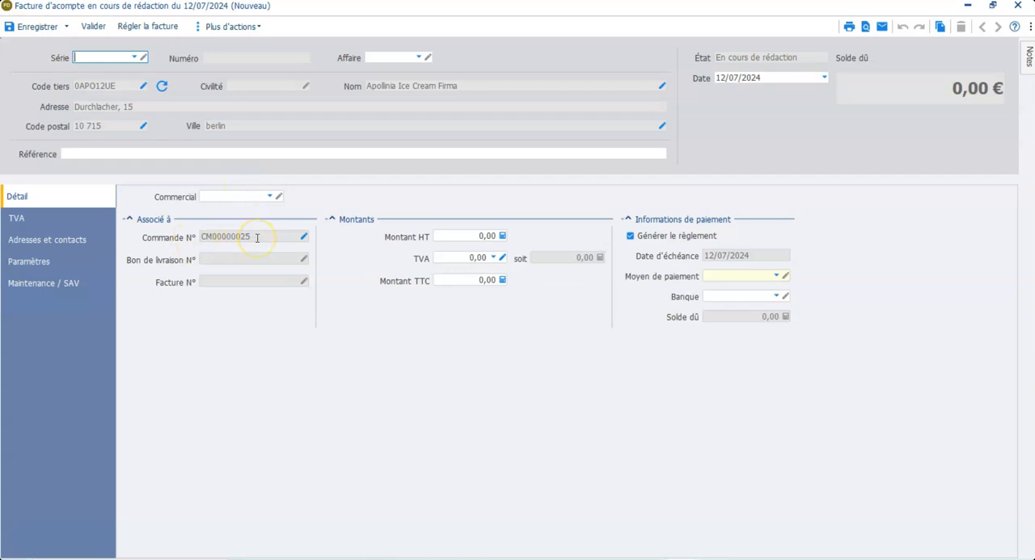
pyautogui.click(463, 285)
pyautogui.write('20')
pyautogui.click(480, 328)
pyautogui.click(551, 326)
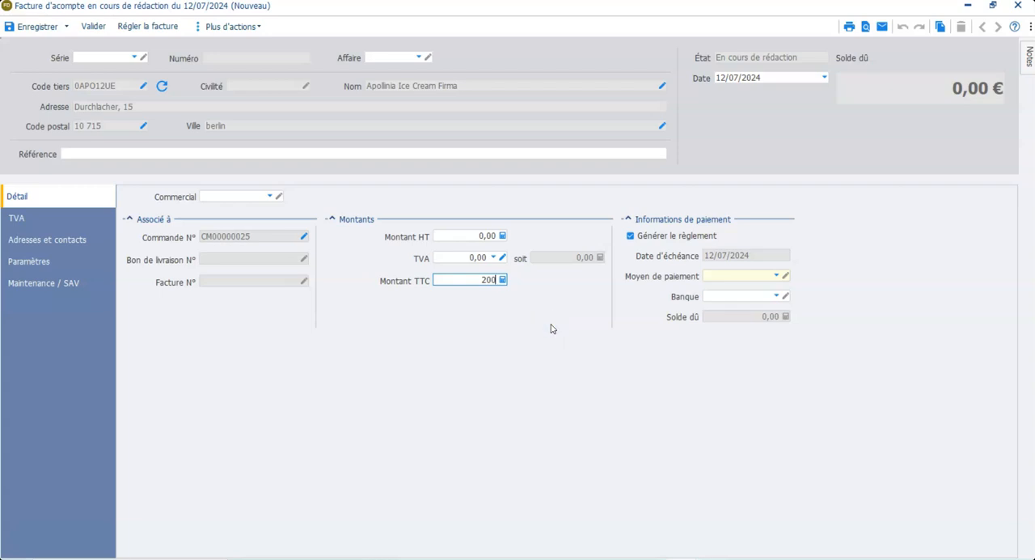
pyautogui.press('Tab')
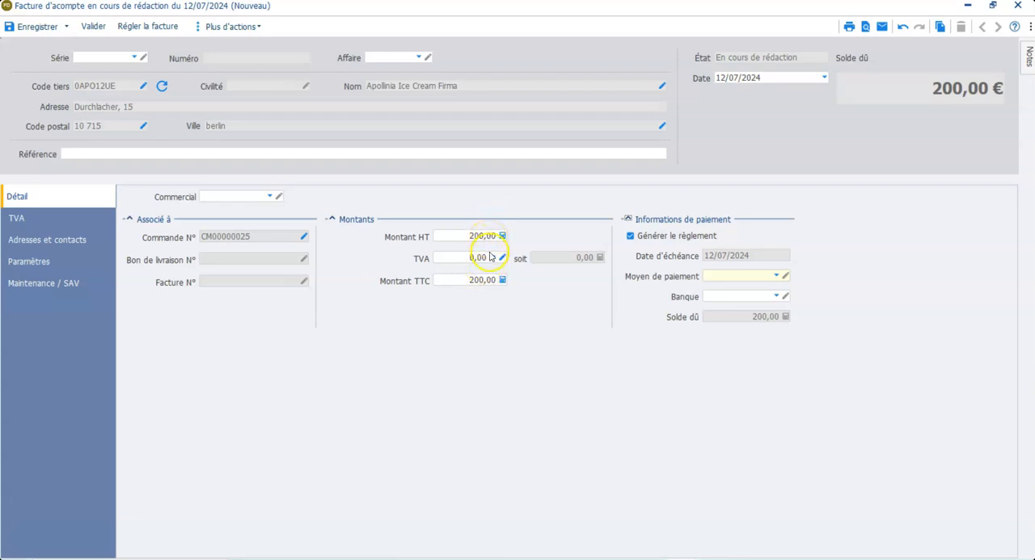
# Set the deposit invoice's payment method to Carte bancaire and its bank to CIC
pyautogui.click(730, 275)
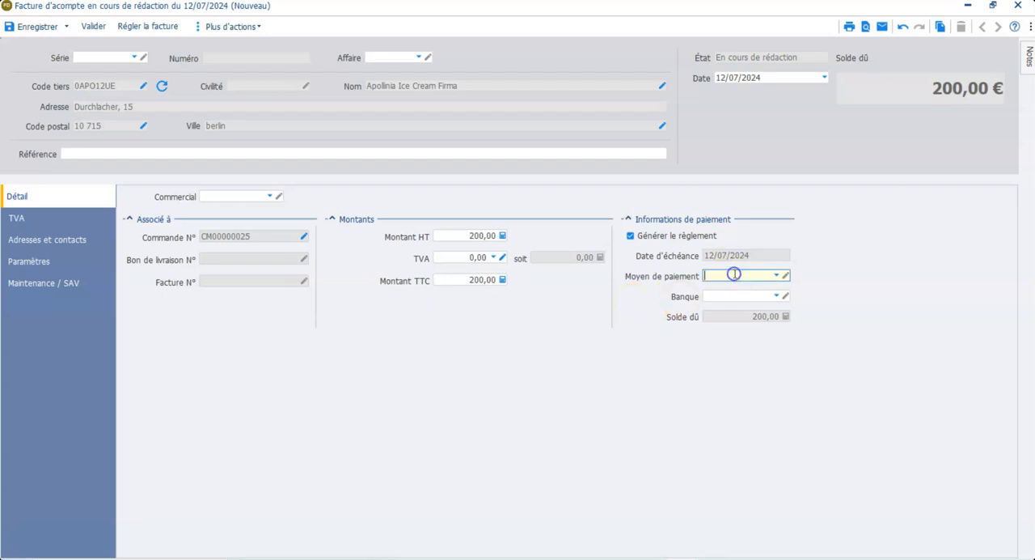
pyautogui.click(775, 276)
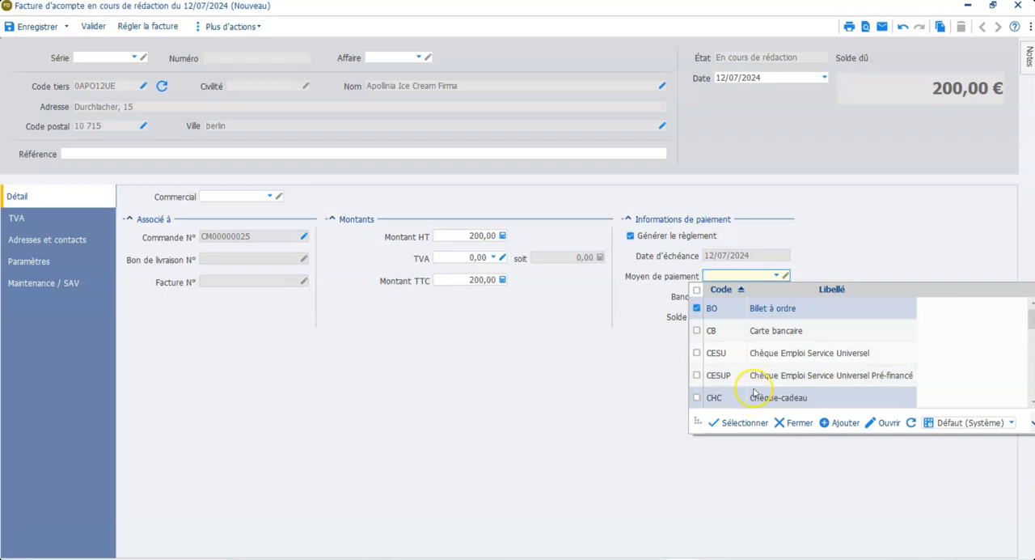
pyautogui.click(773, 332)
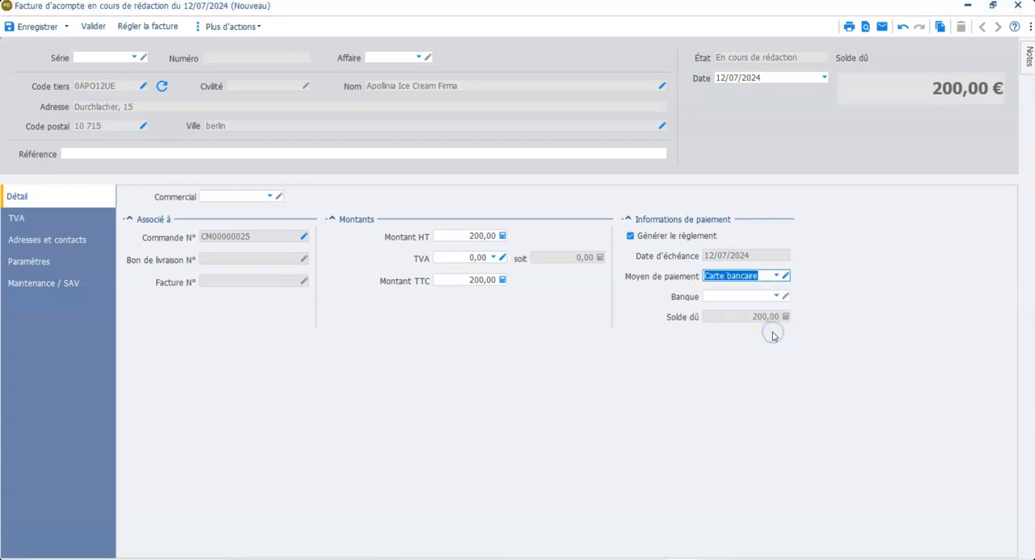
pyautogui.click(778, 297)
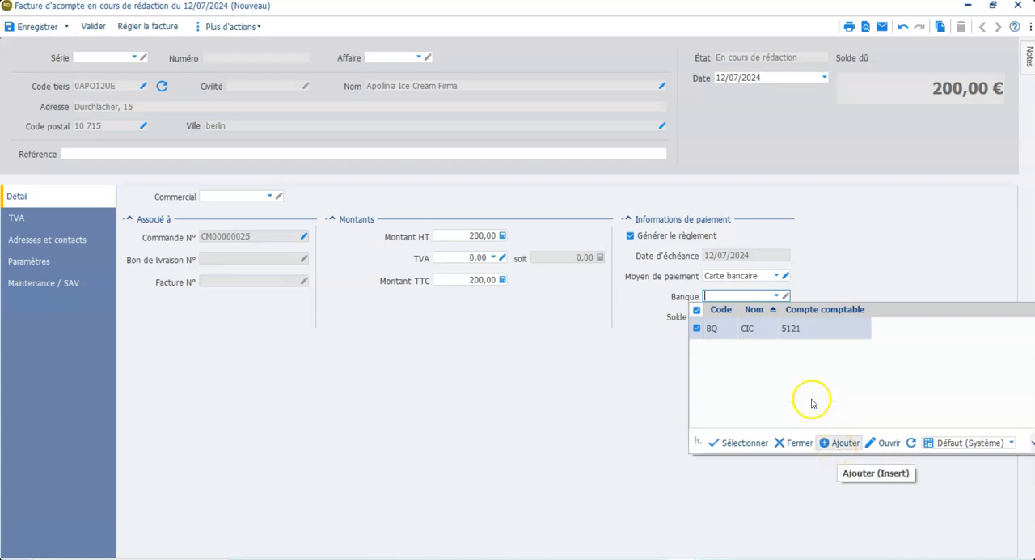
pyautogui.click(792, 331)
pyautogui.click(792, 331)
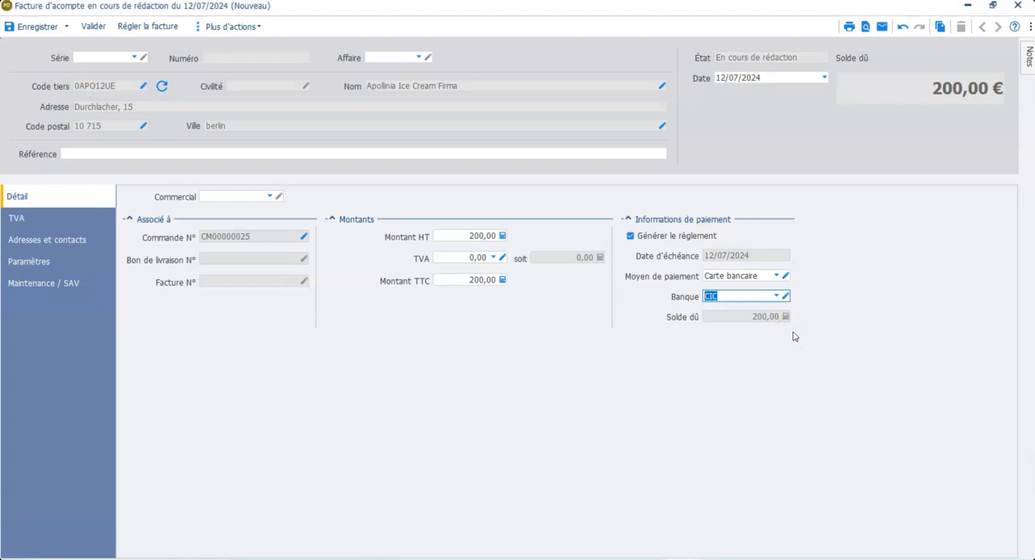
# Save the deposit invoice as a draft and display its generated payment
pyautogui.click(37, 28)
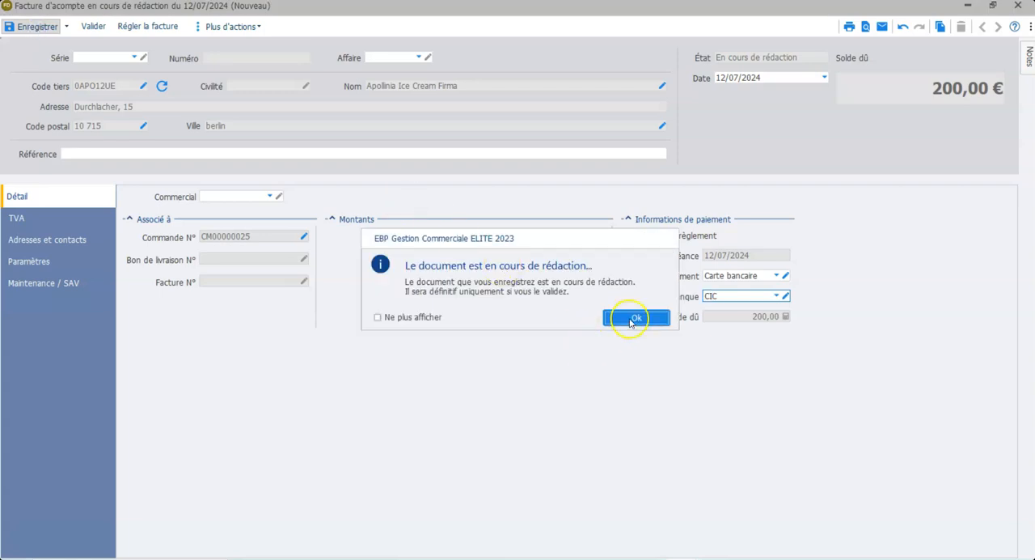
pyautogui.click(635, 318)
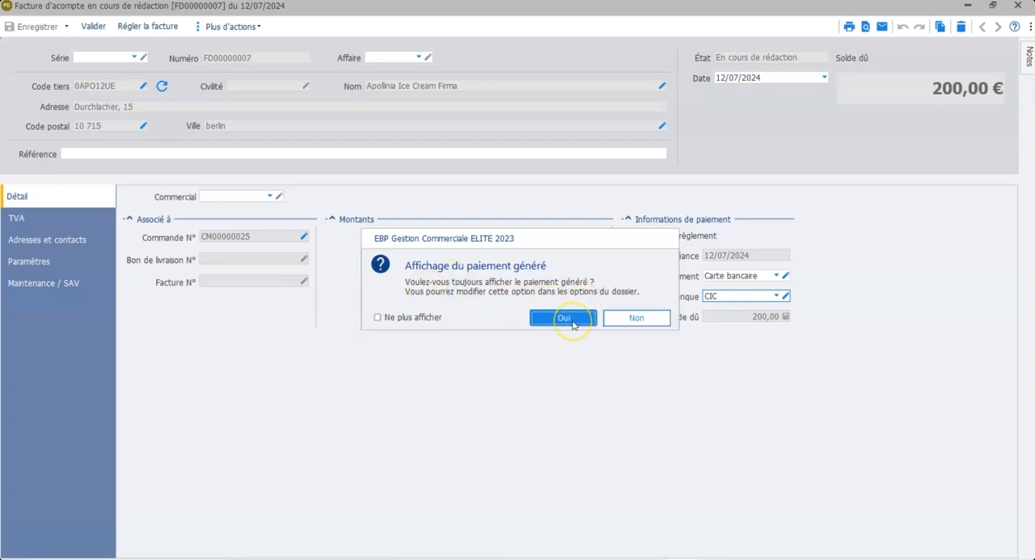
pyautogui.click(572, 321)
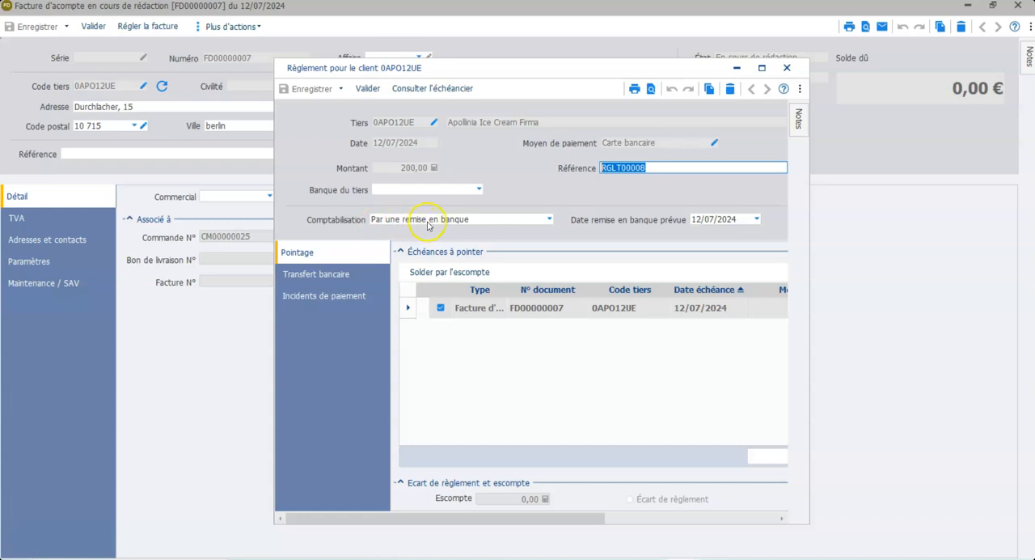
# Set the payment's Comptabilisation to "En tant que règlement", save it, and return to the order
pyautogui.click(549, 220)
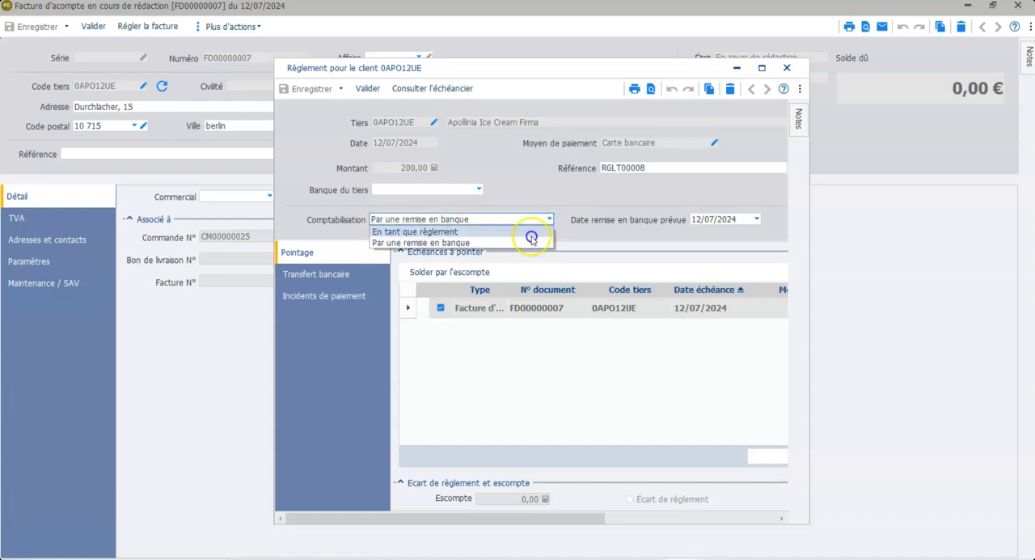
pyautogui.click(532, 234)
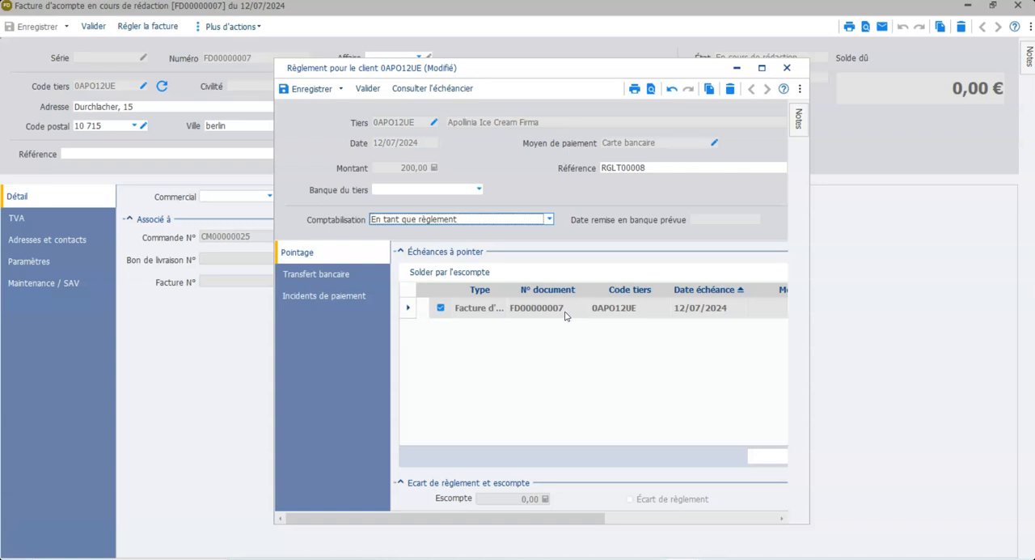
pyautogui.click(310, 89)
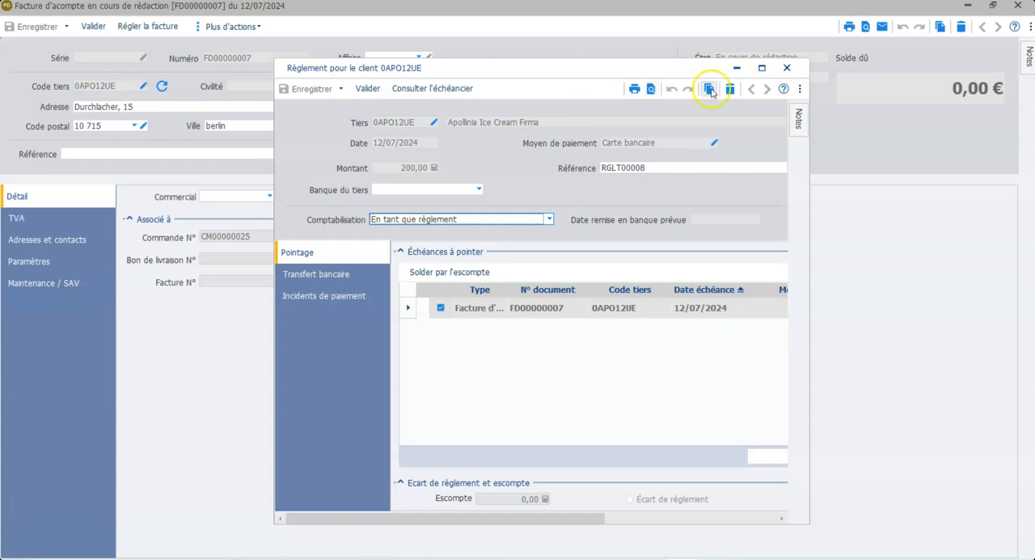
pyautogui.click(787, 70)
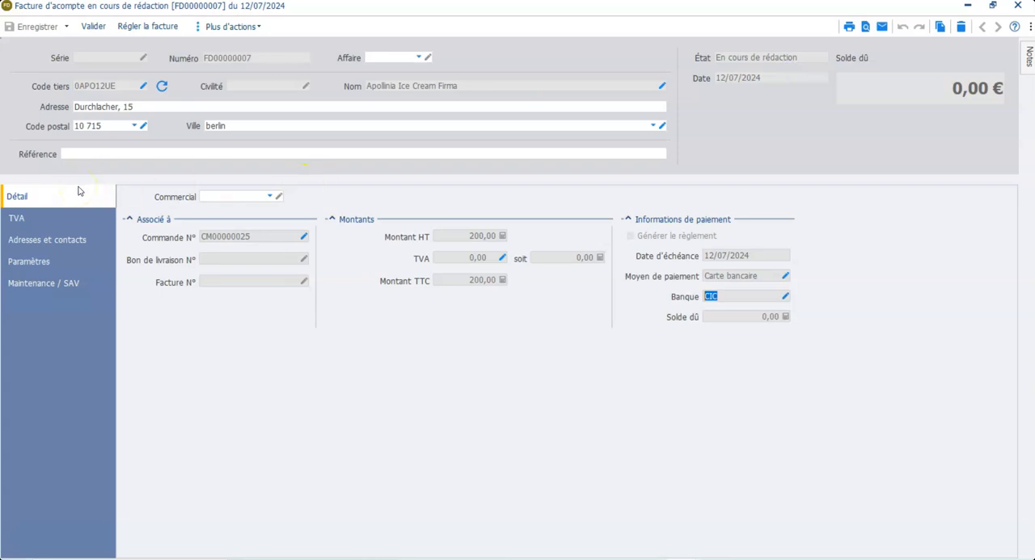
pyautogui.click(1017, 7)
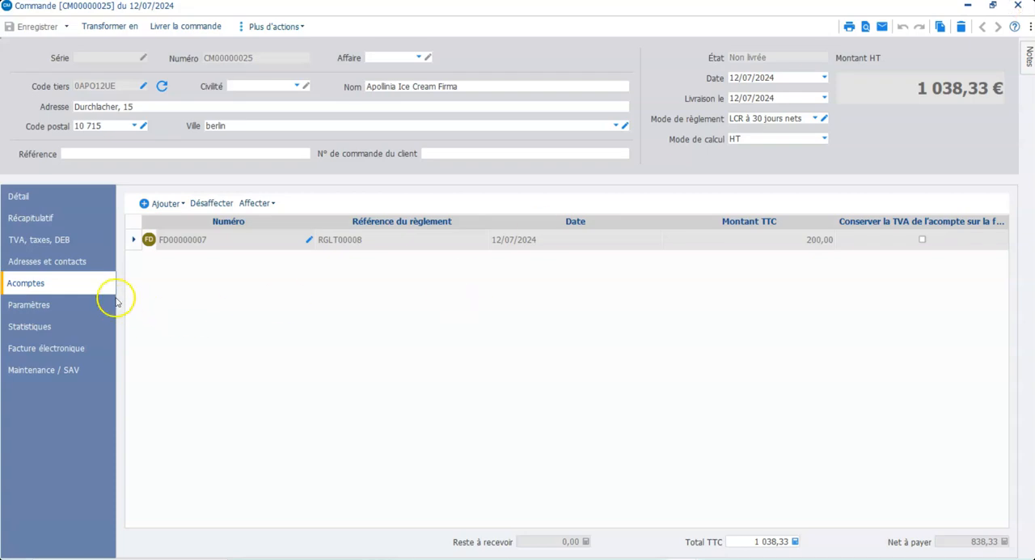
# Check the deposit and net payable in the order's detail, close the order, and display the customer orders list
pyautogui.click(48, 200)
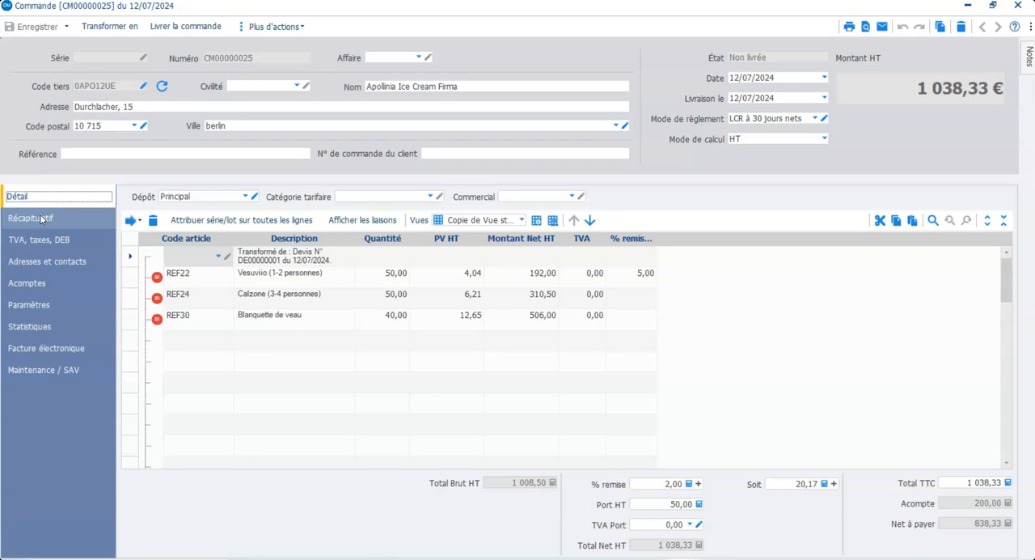
pyautogui.click(34, 200)
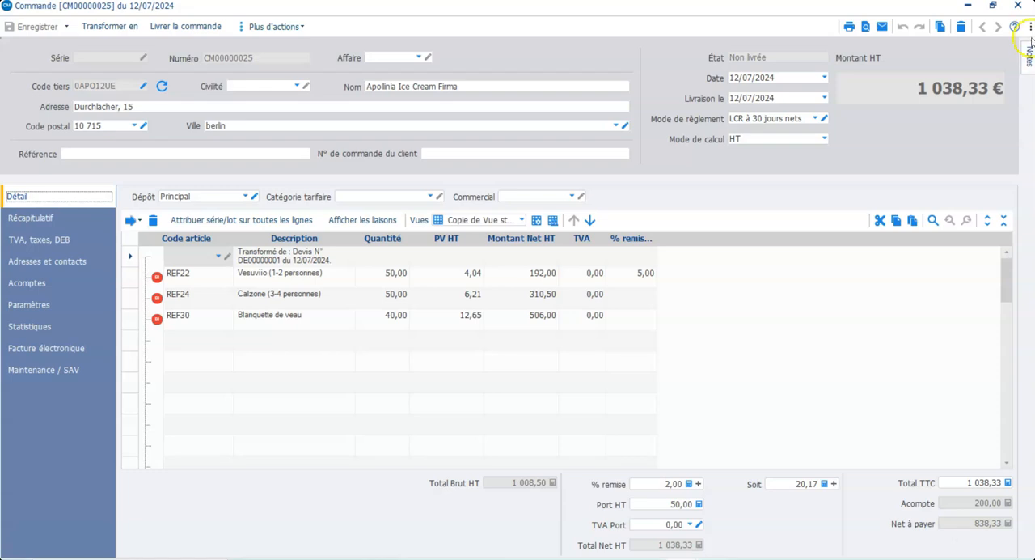
pyautogui.click(1017, 5)
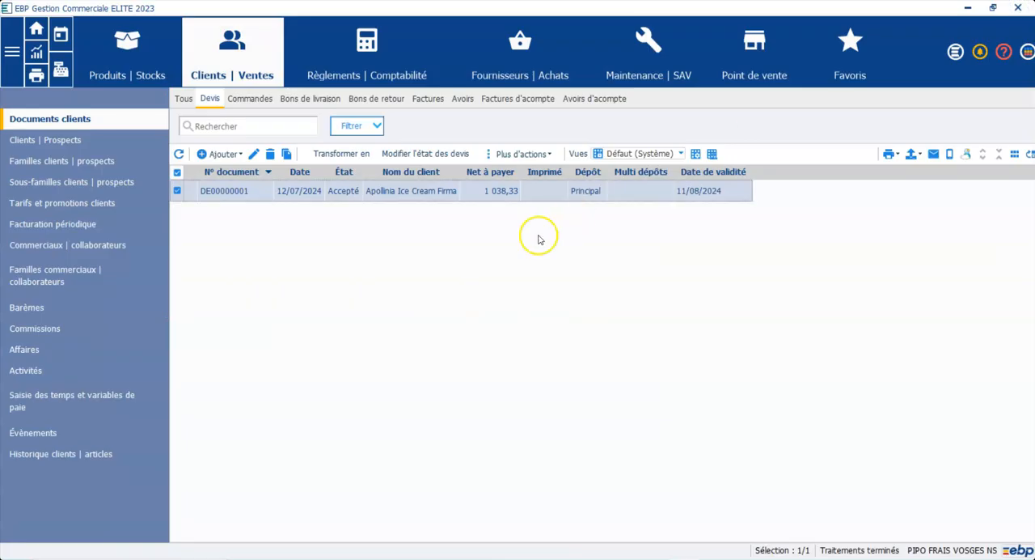
pyautogui.click(265, 98)
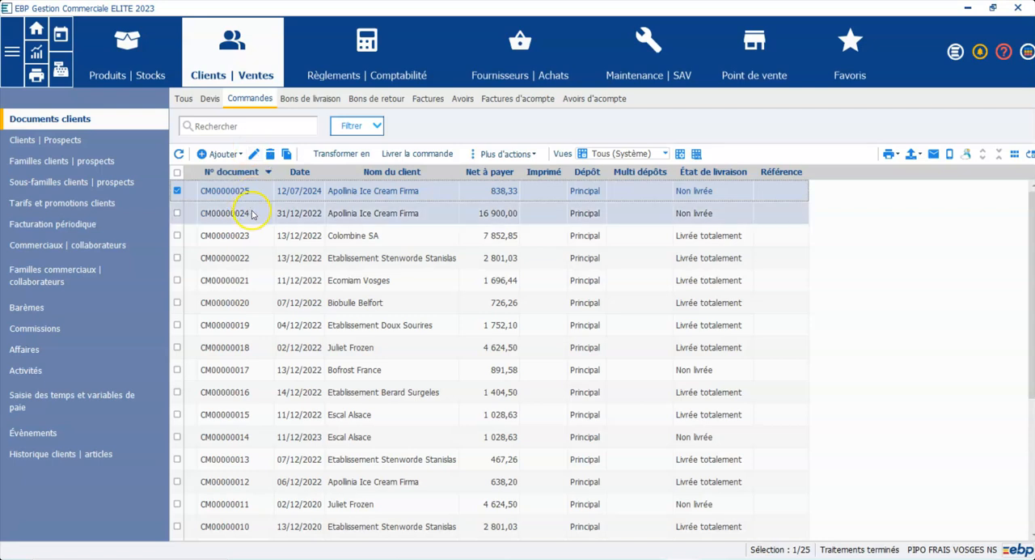